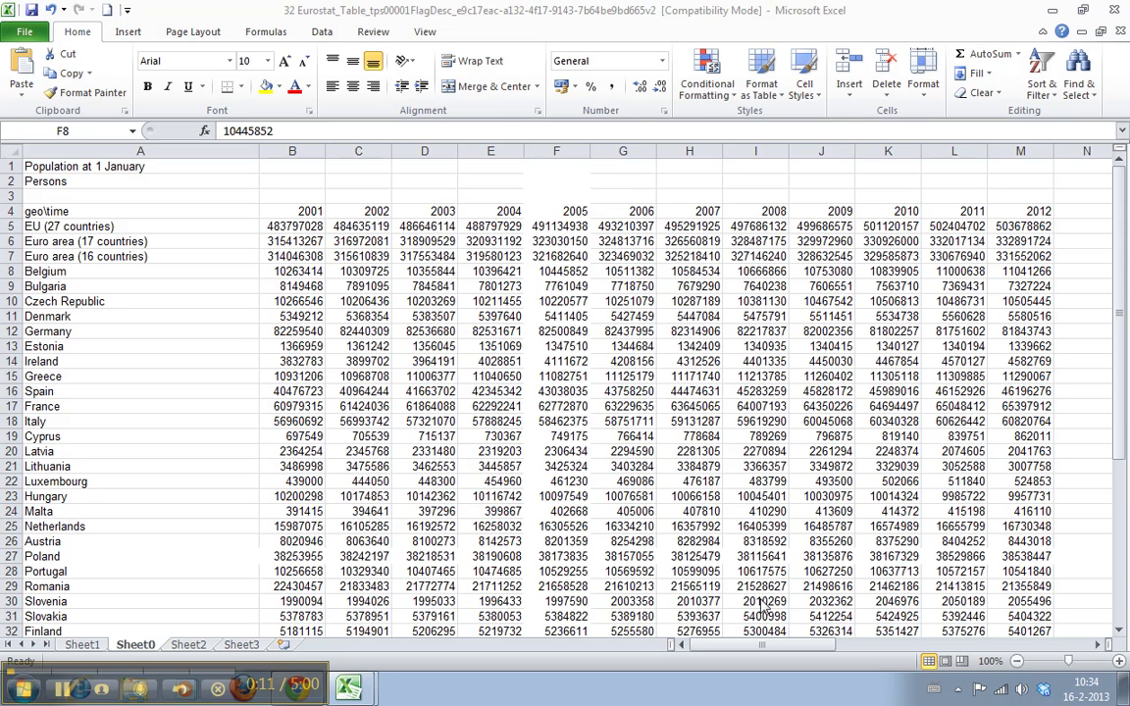
Preview how the population sheet prints, looking at its first and second pages.
left_click(195, 33)
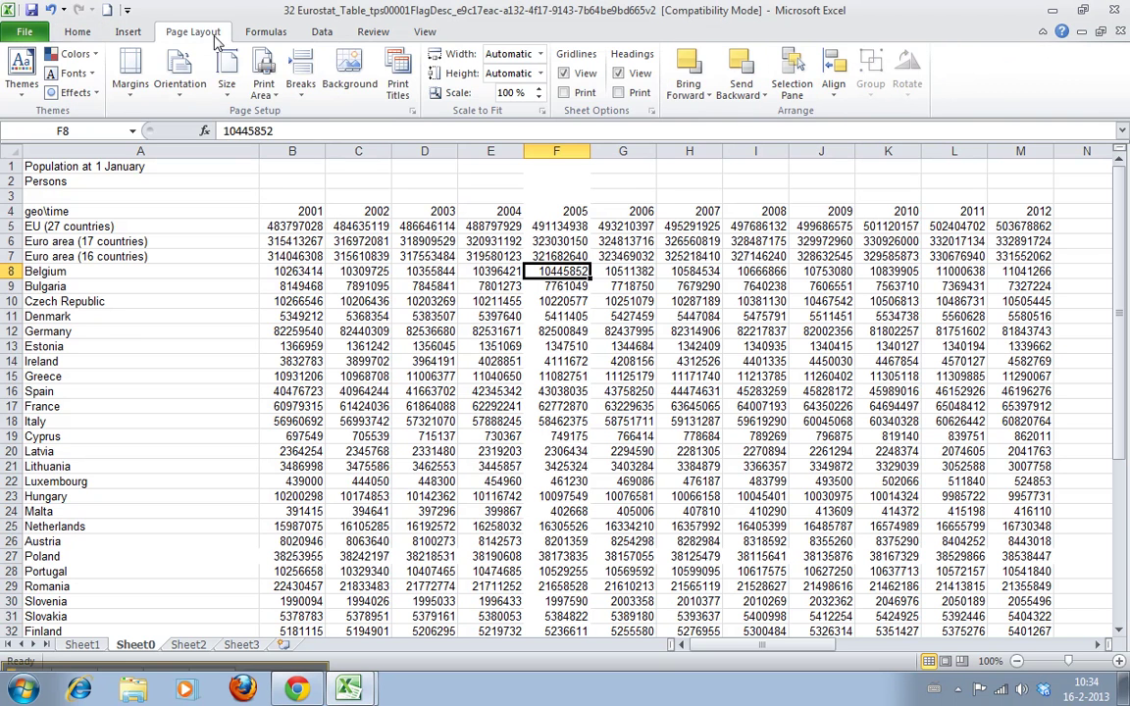
left_click(412, 111)
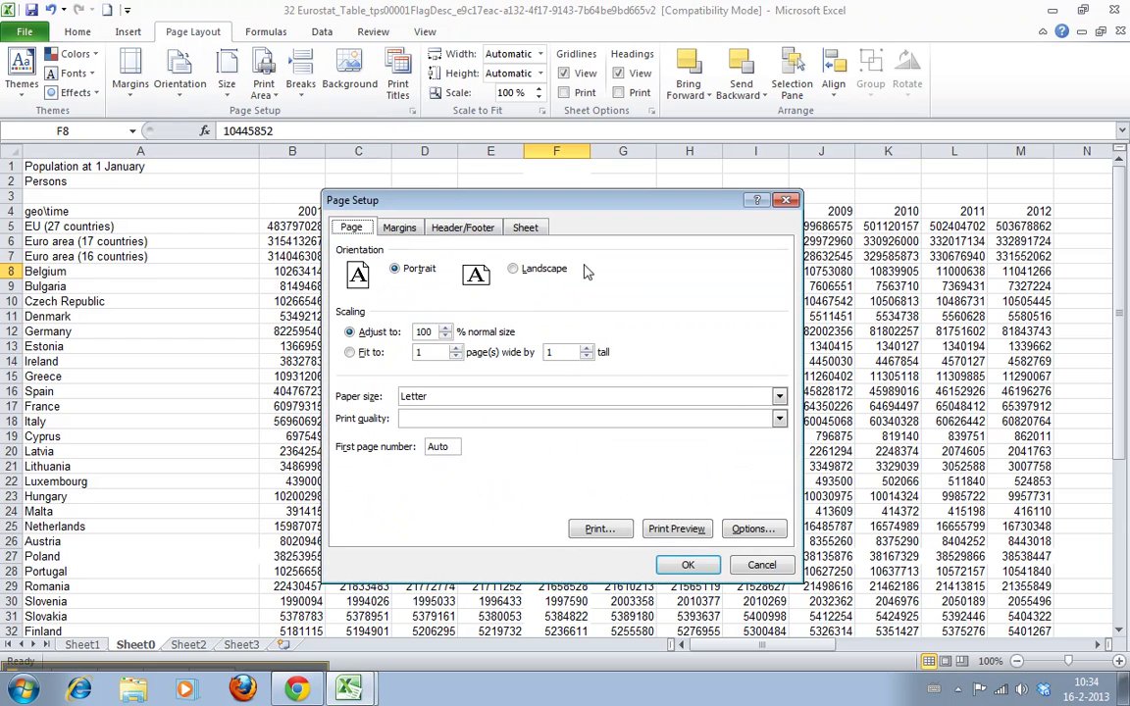
left_click(675, 529)
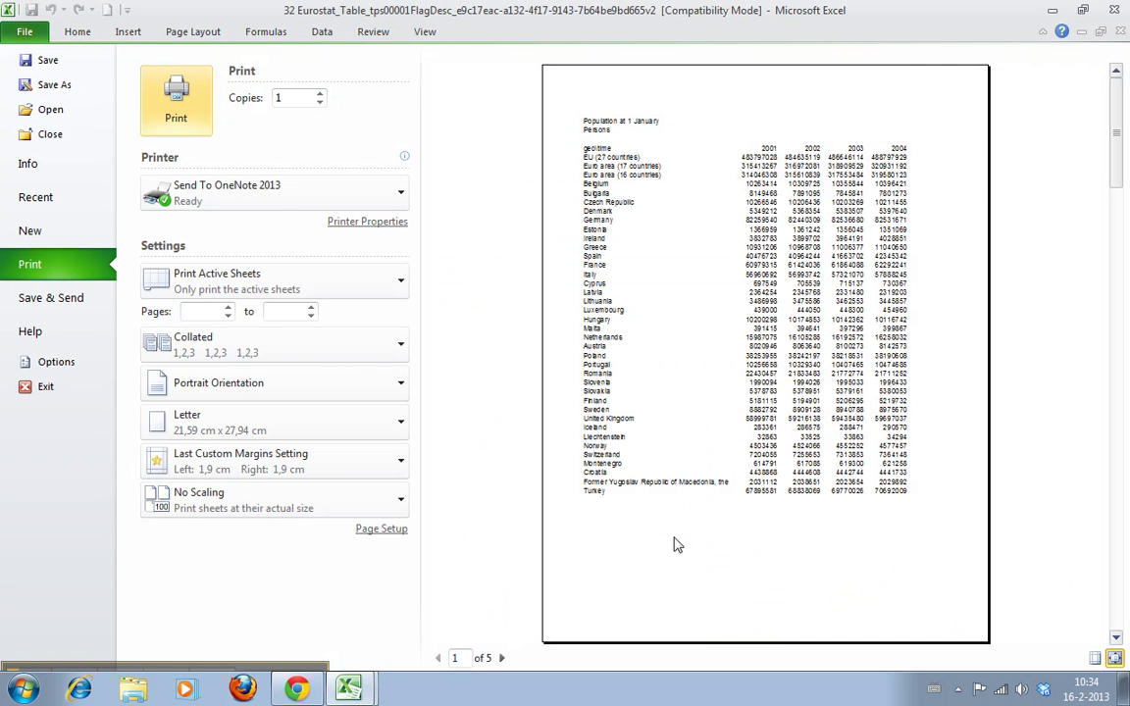
left_click(502, 659)
left_click(438, 658)
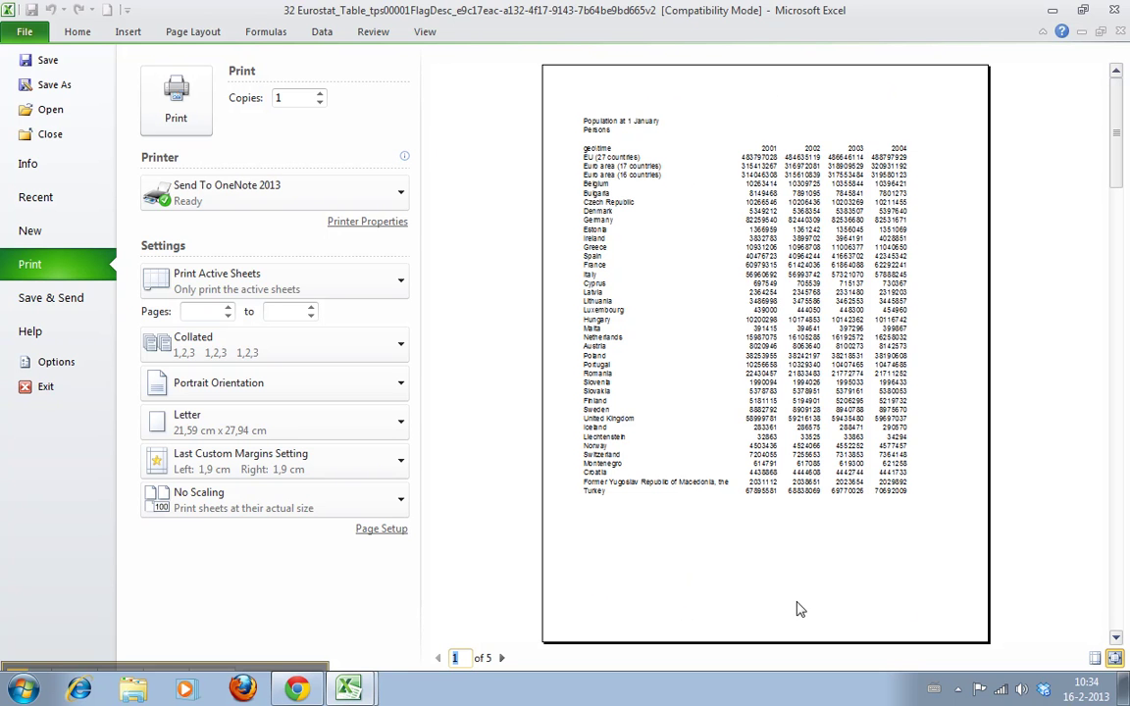
Set the sheet's page footer to the preset "Page 1 of ?" in Page Setup.
left_click(190, 33)
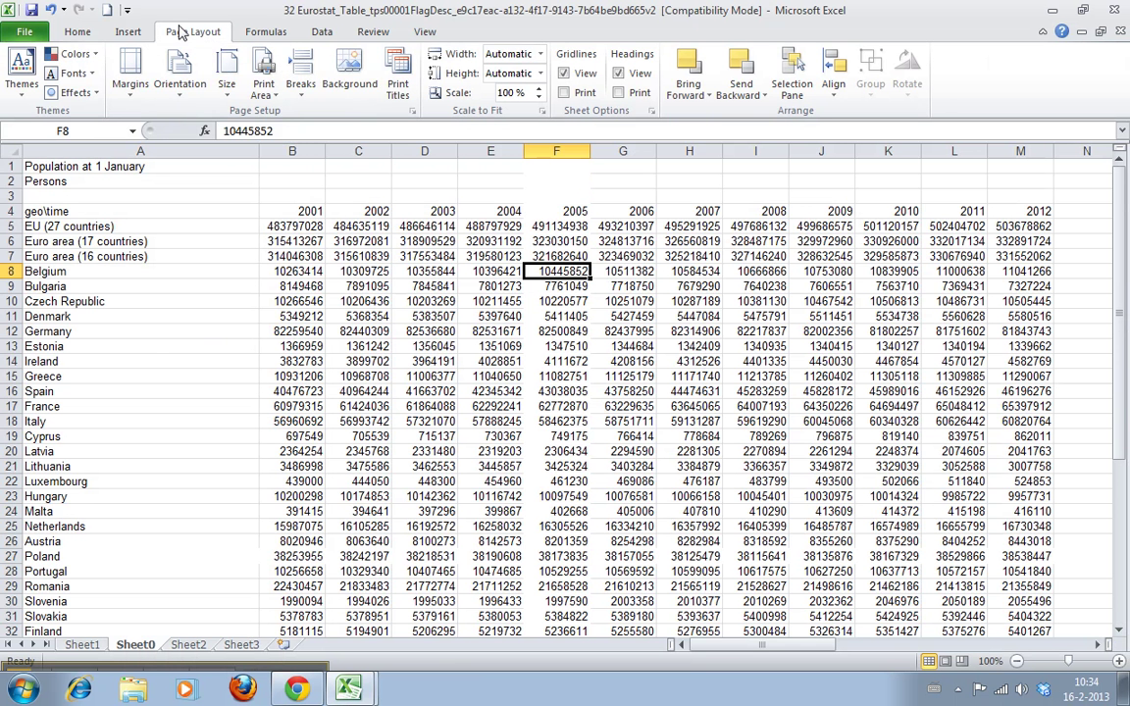
left_click(412, 112)
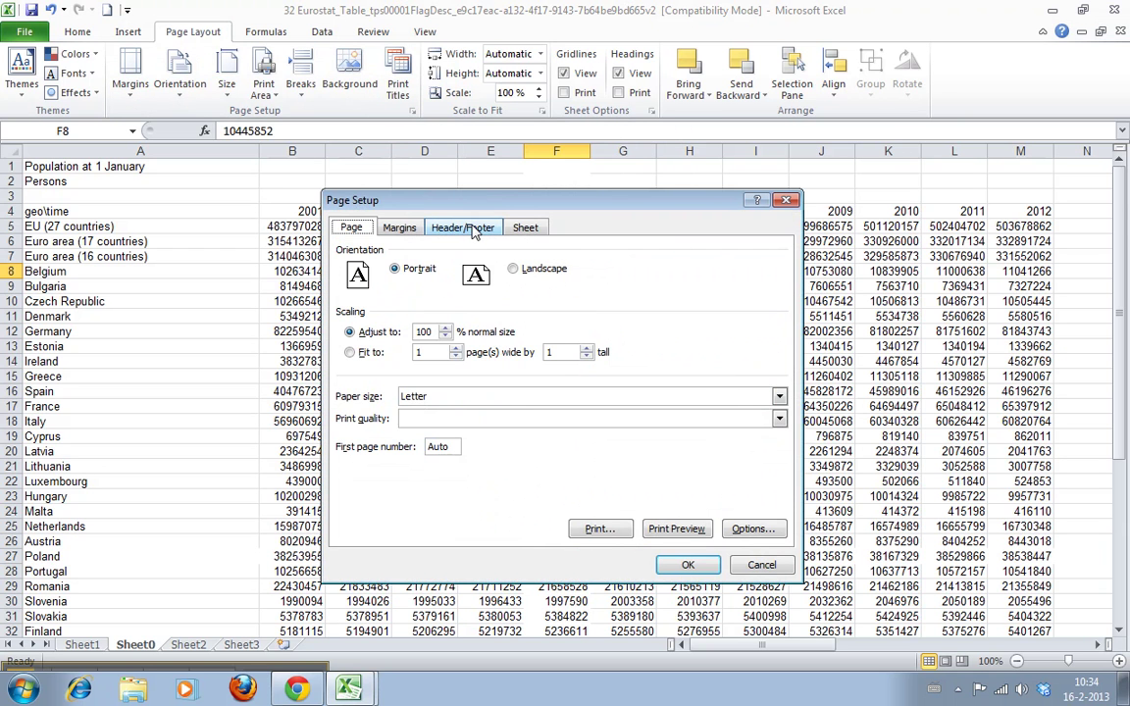
left_click(437, 226)
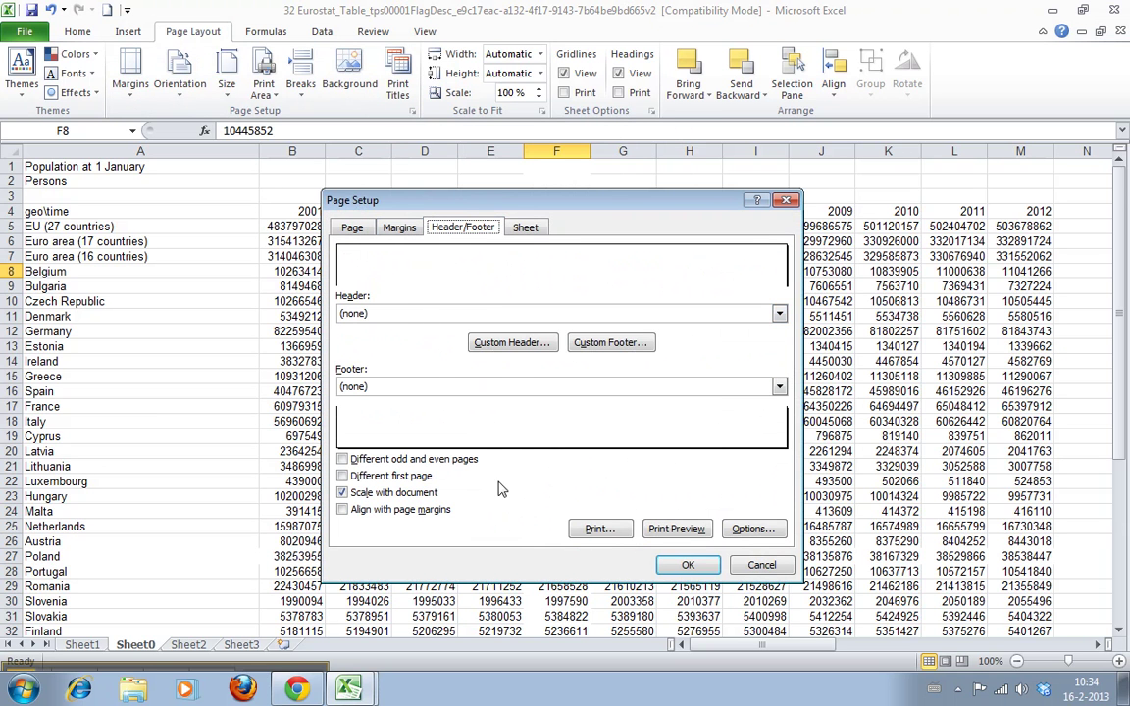
left_click(416, 386)
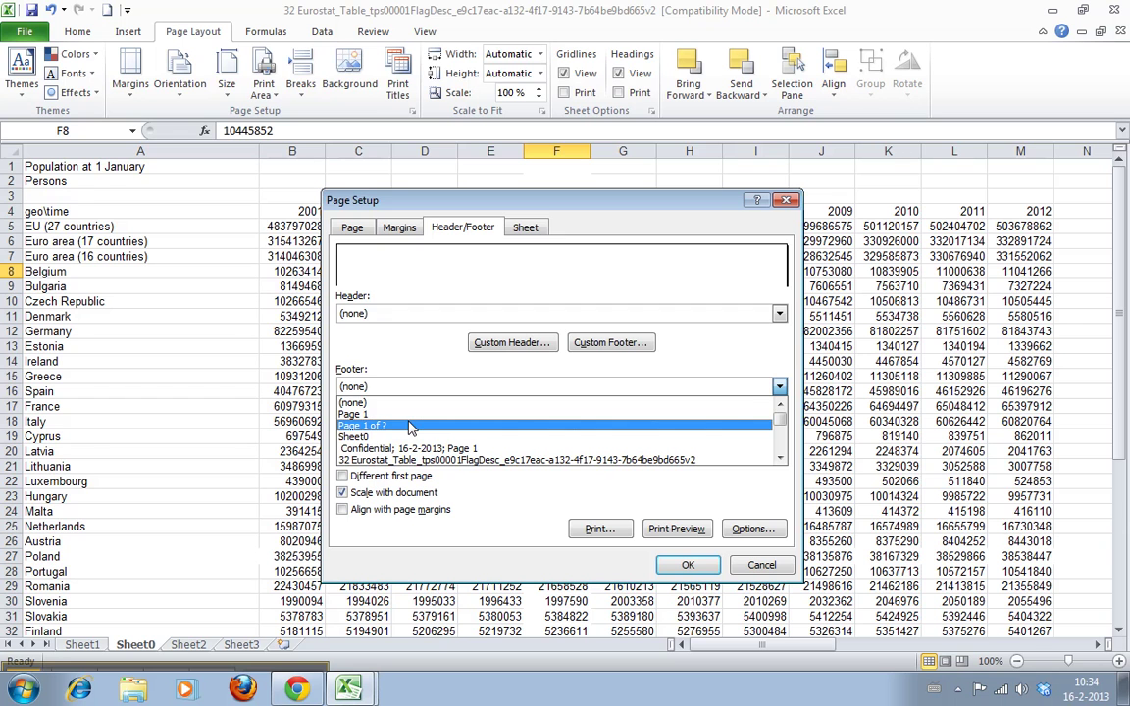
left_click(412, 426)
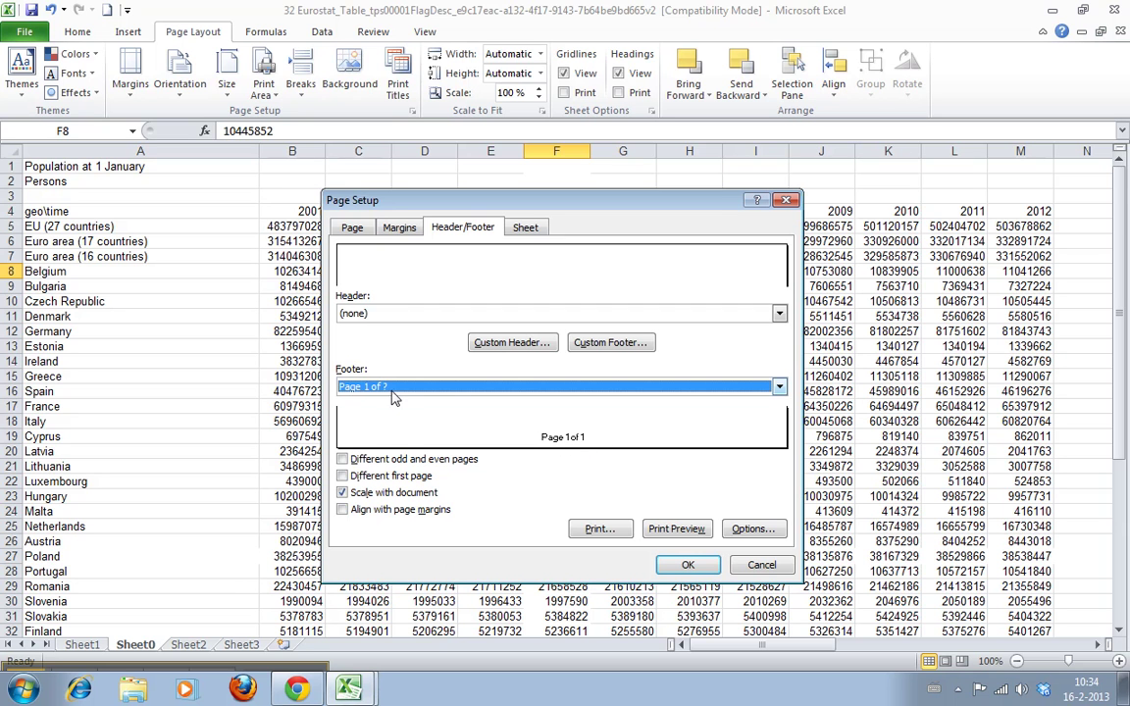
Look through the preset header options in Page Setup without choosing one.
left_click(416, 314)
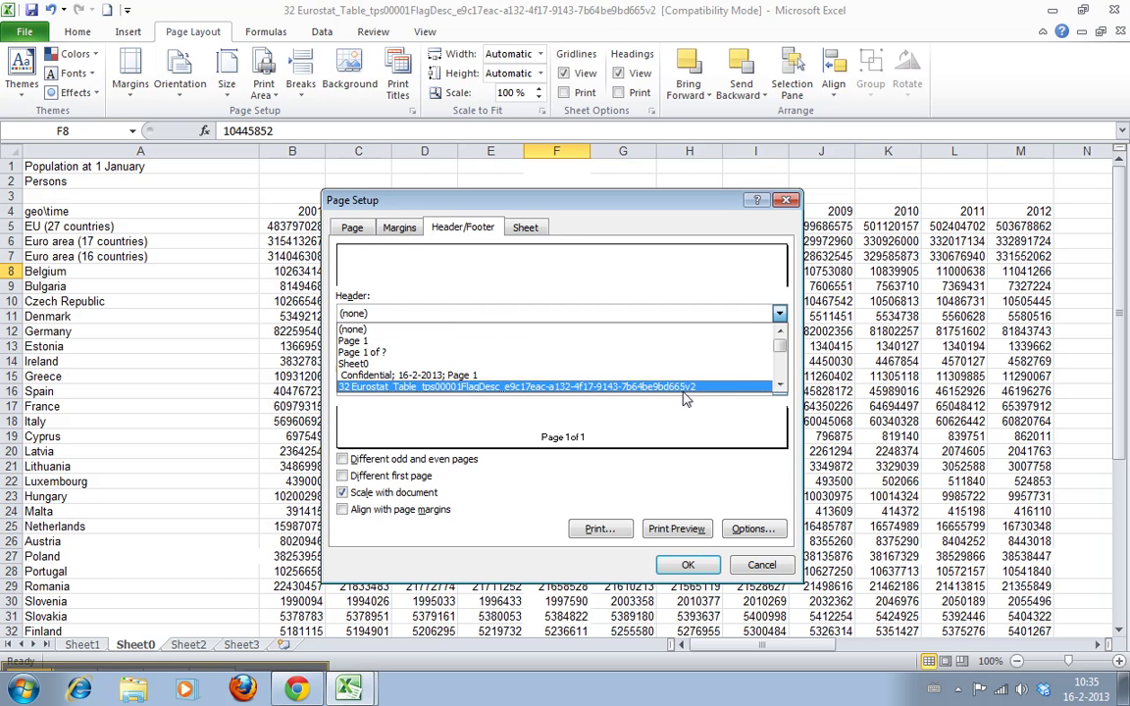
left_click(781, 385)
left_click(781, 385)
left_click(781, 384)
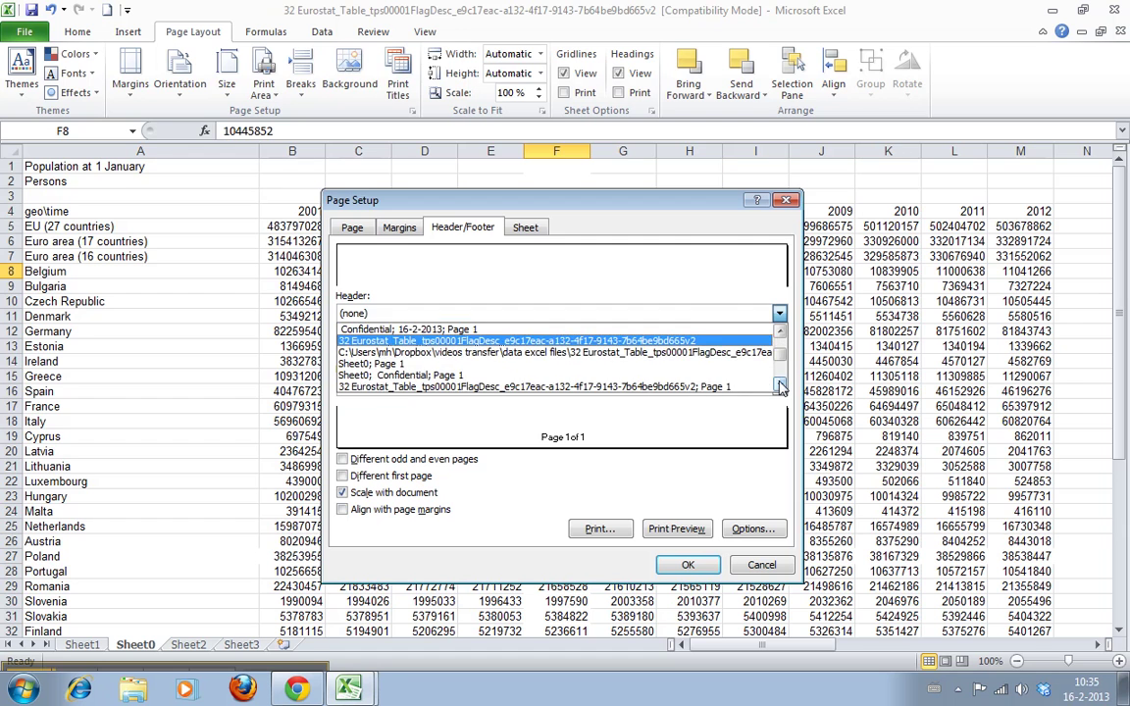
left_click(780, 385)
left_click(781, 384)
left_click(781, 386)
left_click(781, 385)
left_click(781, 386)
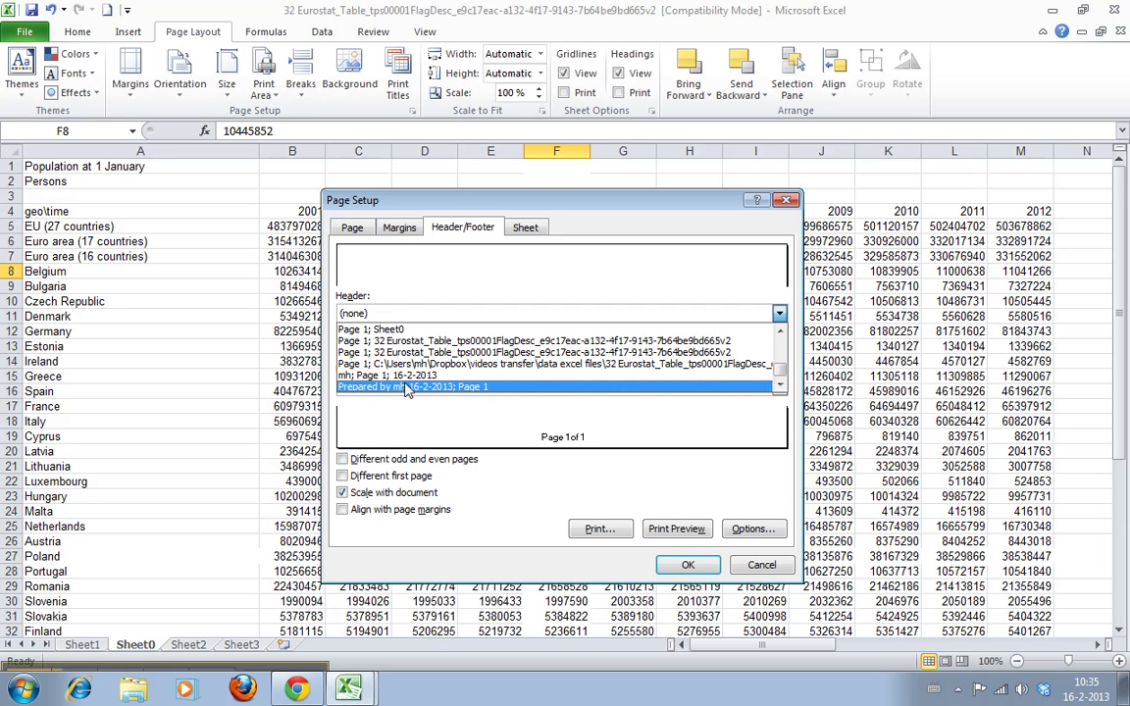
left_click(412, 313)
Start a custom header and insert the date and time codes in its left section.
left_click(504, 345)
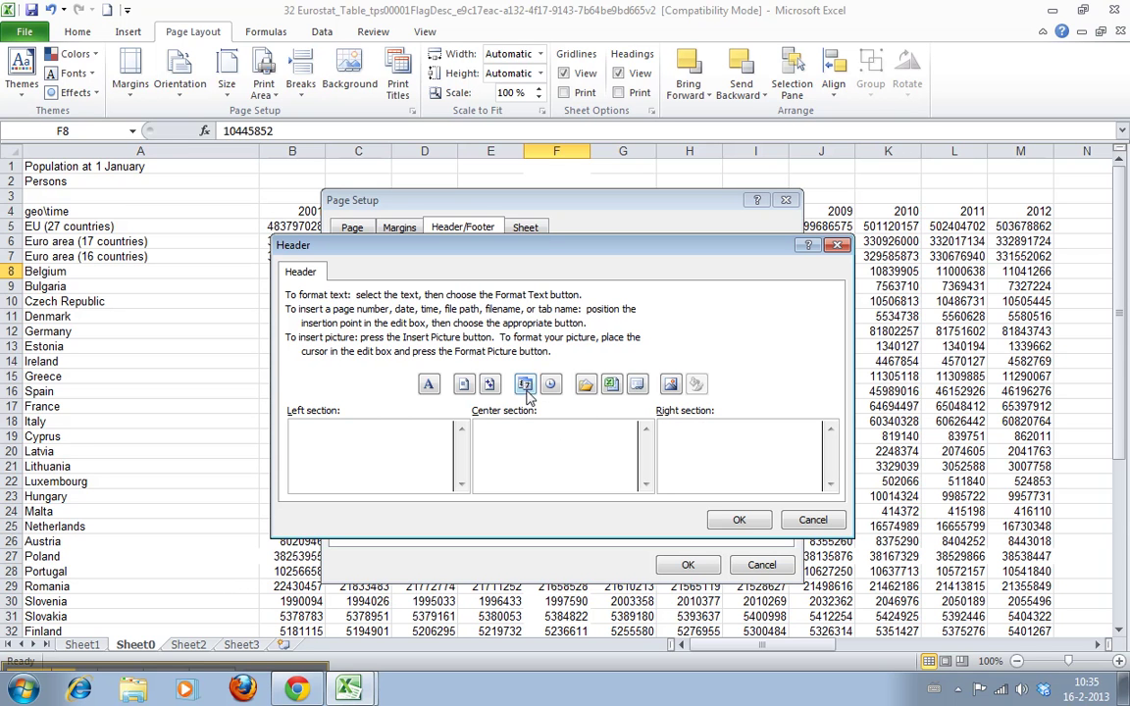
left_click(398, 429)
left_click(523, 385)
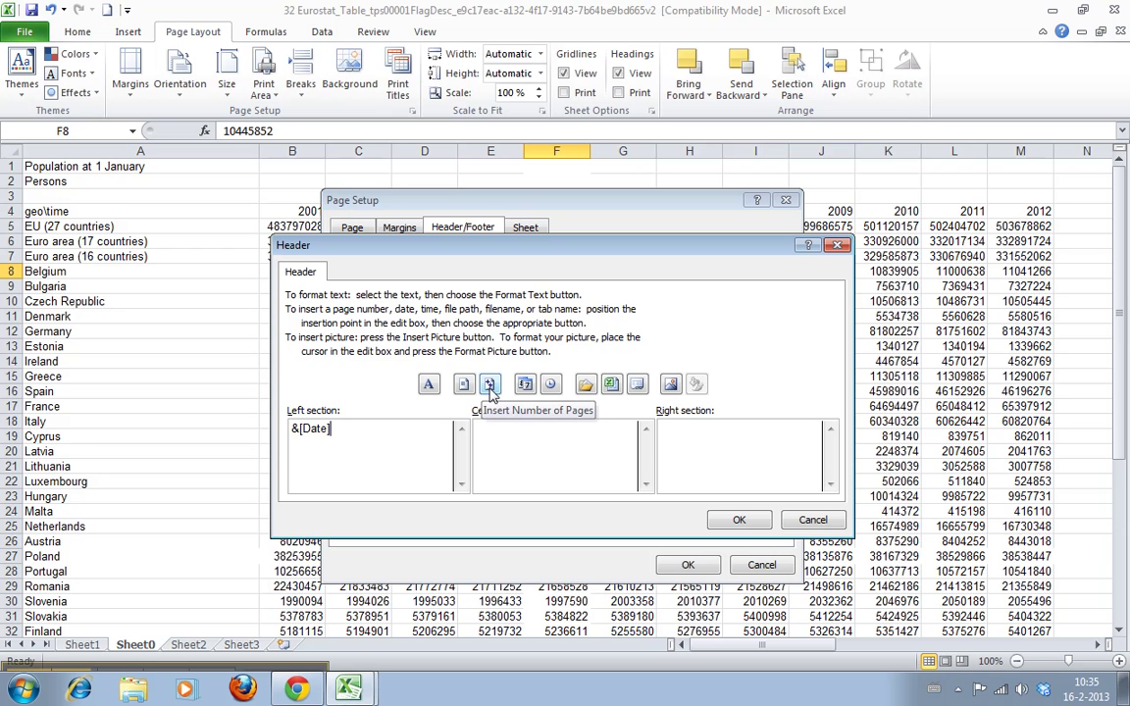
left_click(550, 385)
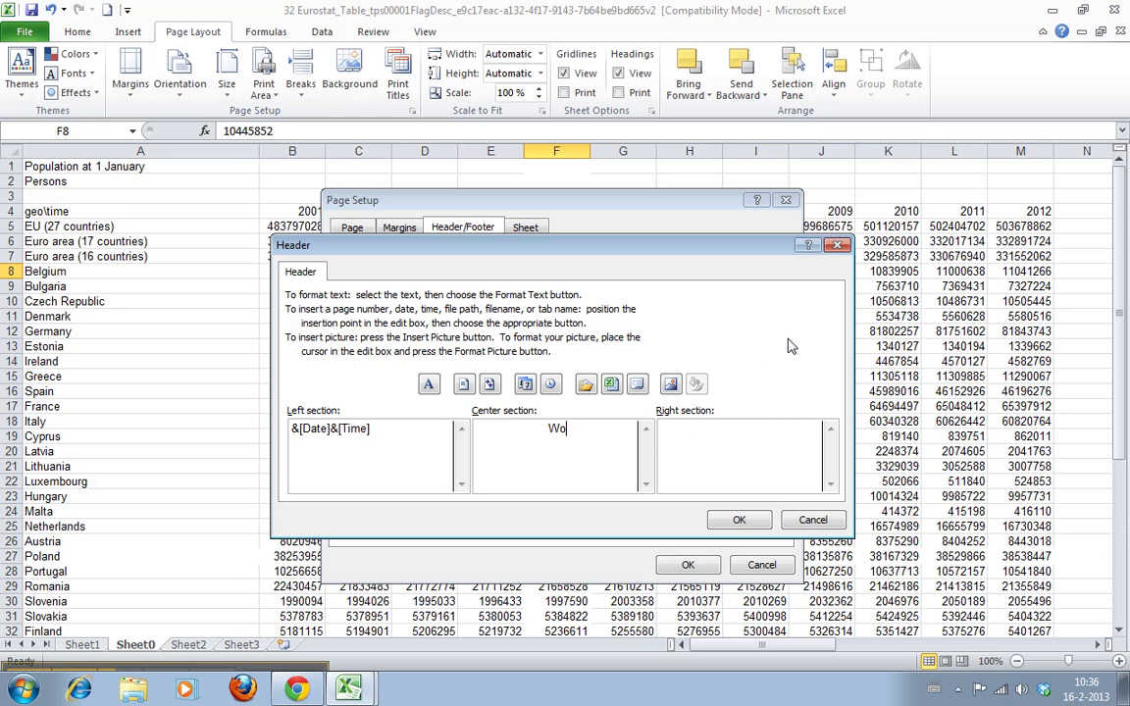
Enter "WorkSmarter TV" in the header's center section and apply the custom header to the sheet.
type("rksname")
key("BackSpace")
key("BackSpace")
key("BackSpace")
key("BackSpace")
key("BackSpace")
type("Smarter TV")
left_click(749, 526)
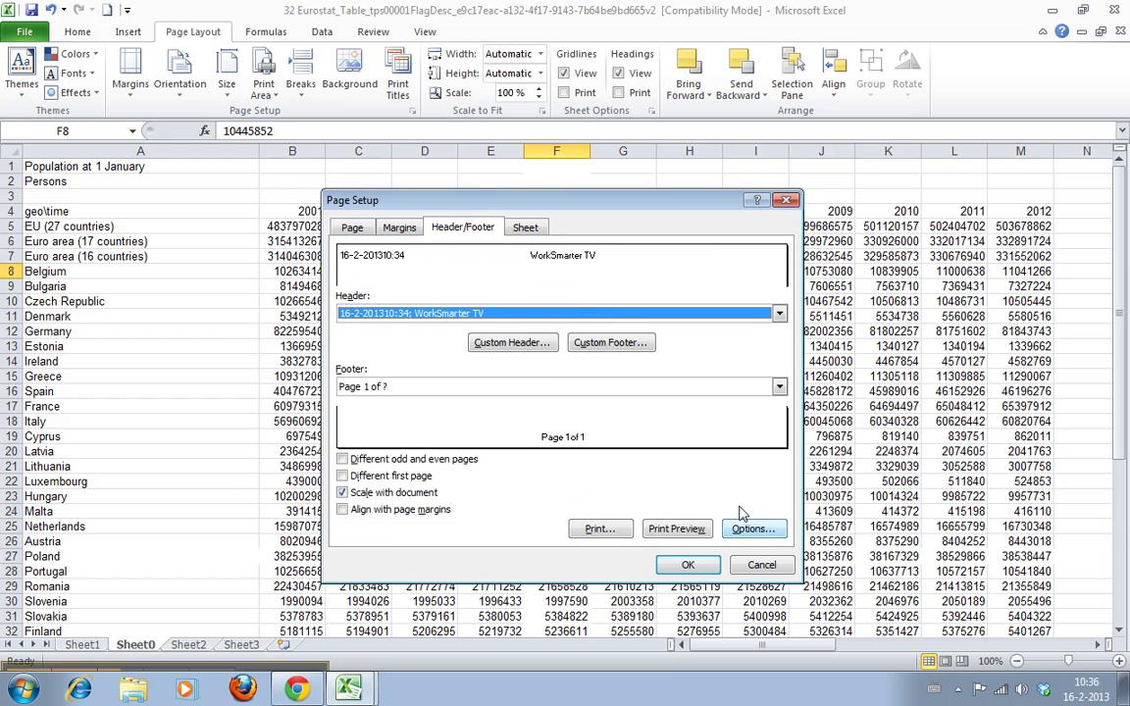
left_click(690, 566)
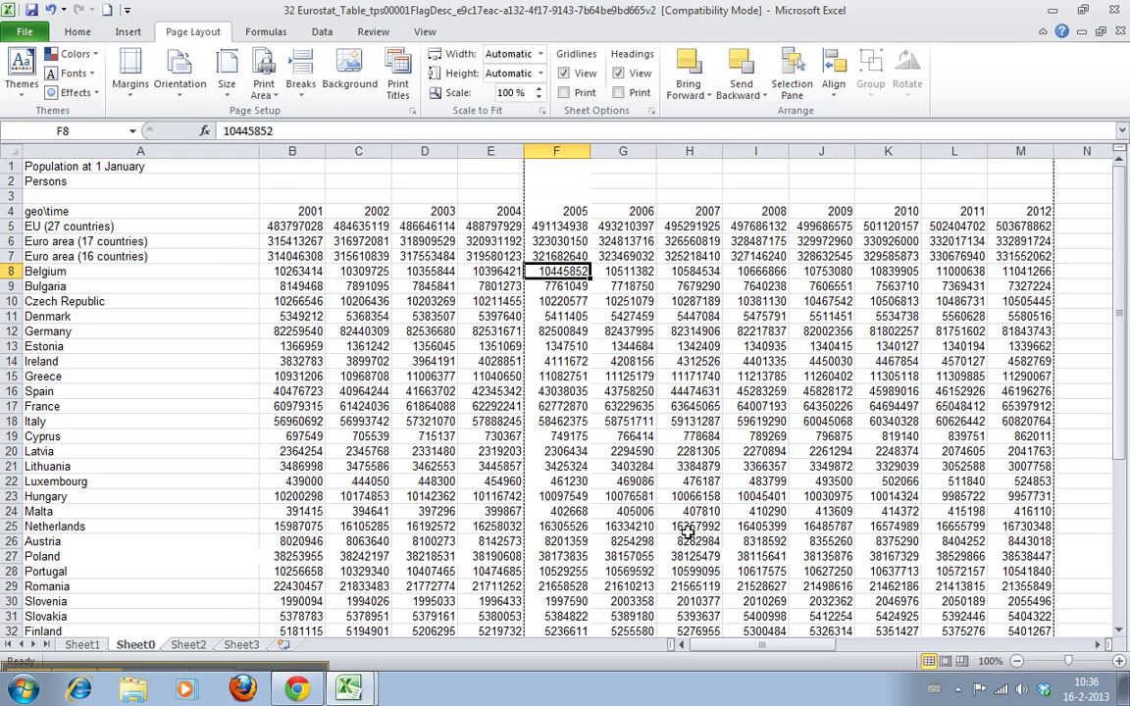
Preview the printed page from Page Setup to check the header and footer.
left_click(412, 113)
left_click(686, 509)
left_click(412, 112)
left_click(673, 461)
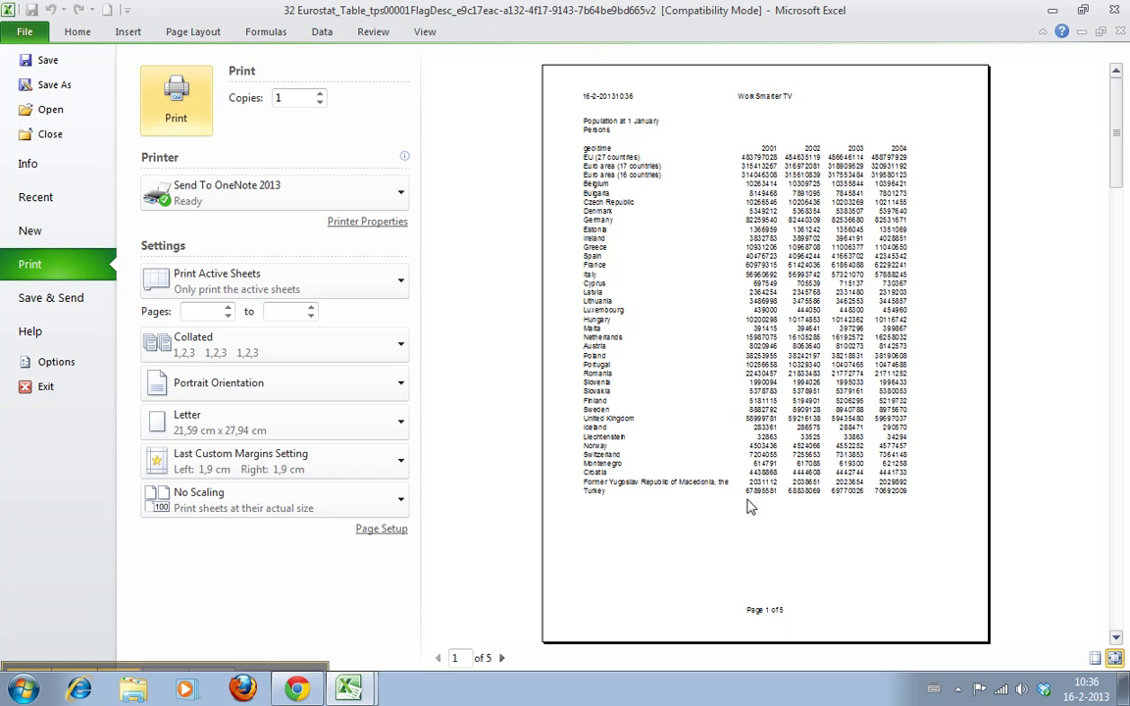
Reopen the custom header and format its center text "WorkSmarter TV" in bold (Vet) at size 12.
left_click(191, 31)
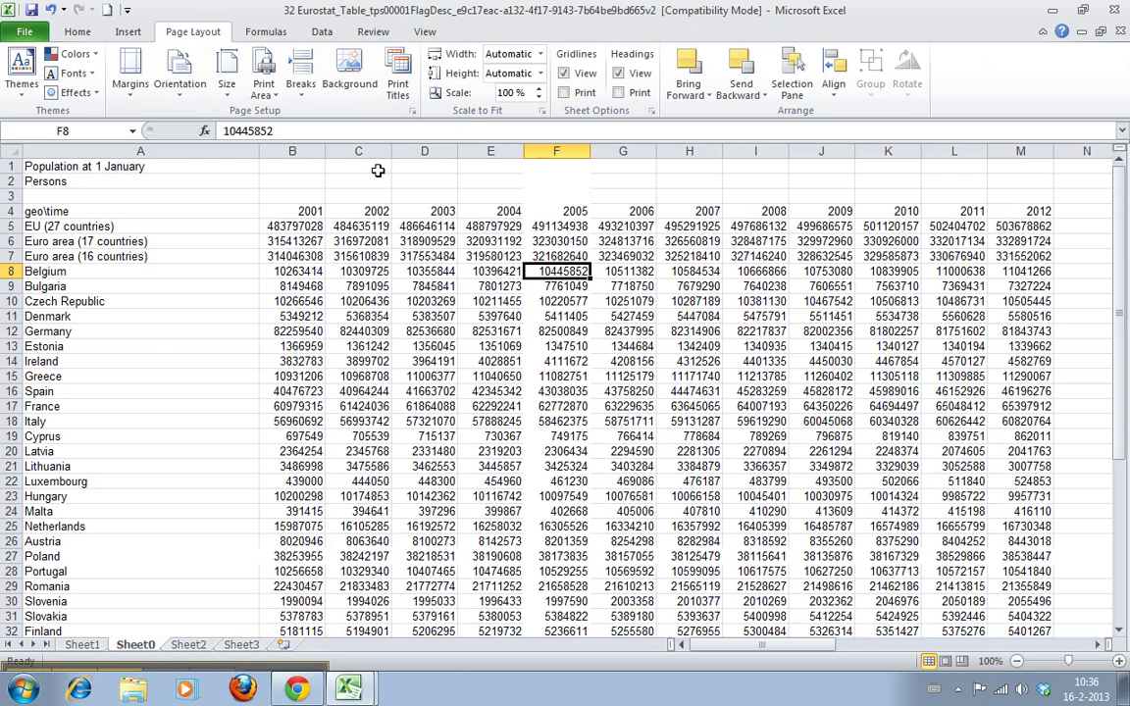
left_click(412, 111)
left_click(468, 231)
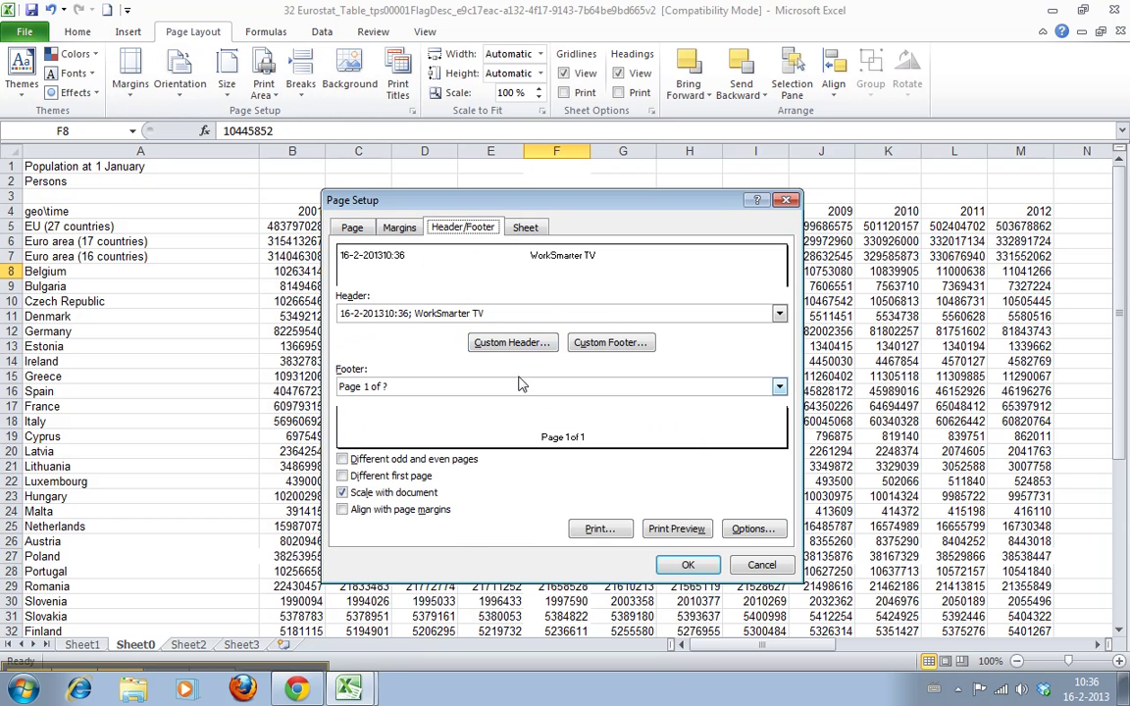
left_click(506, 345)
double_click(550, 432)
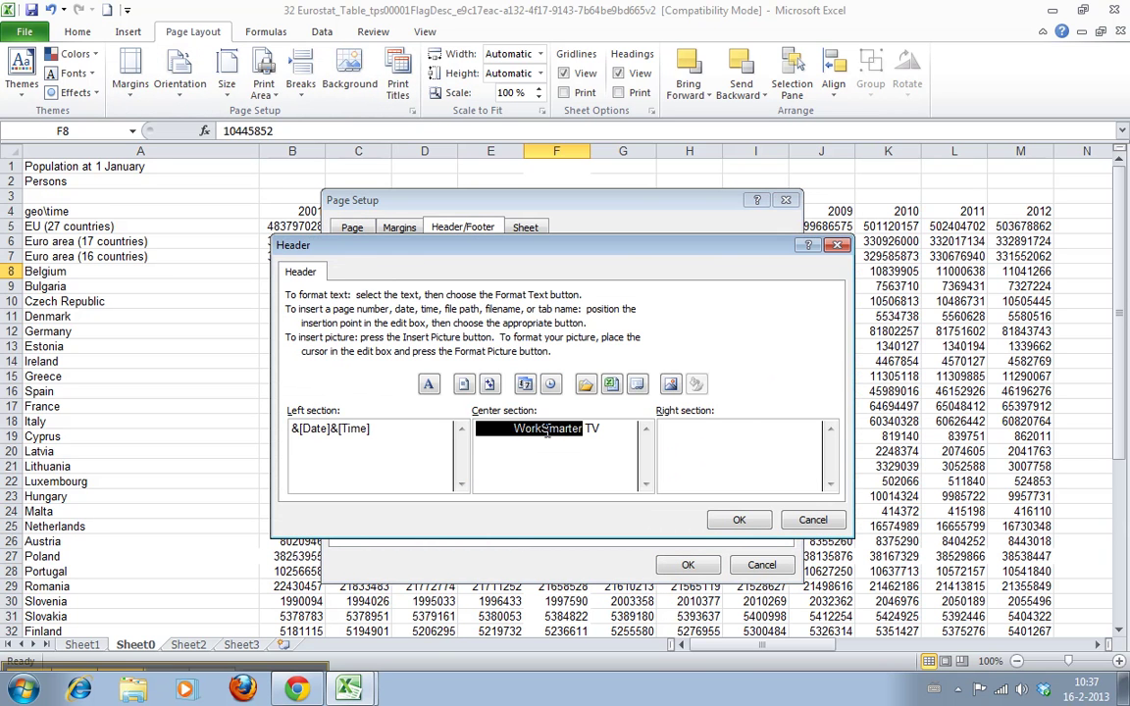
left_click(428, 384)
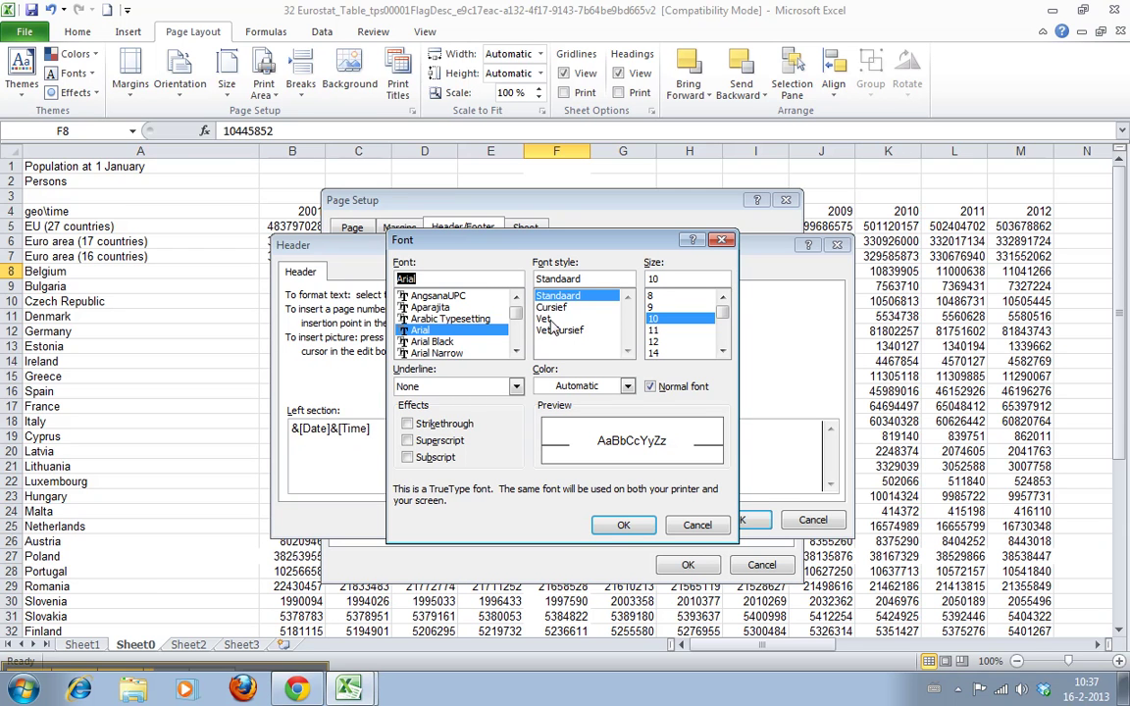
left_click(545, 320)
key("Tab")
key("Down")
key("Down")
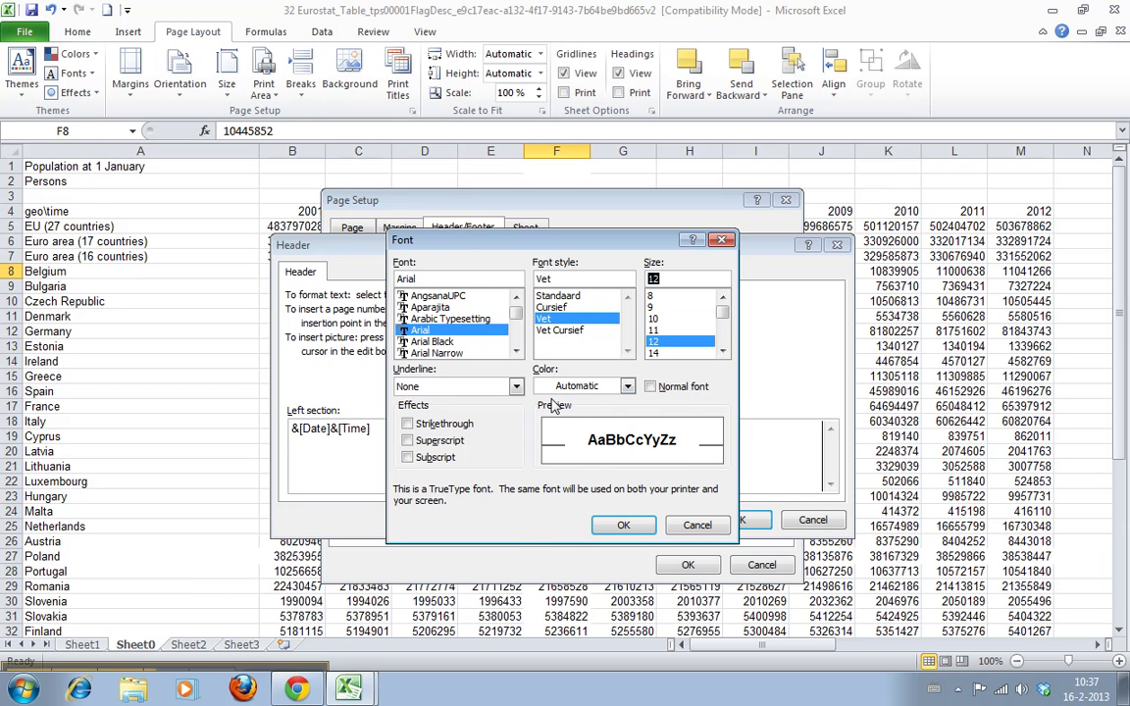
Color the center header text blue, accept the header changes and show the print preview.
left_click(583, 386)
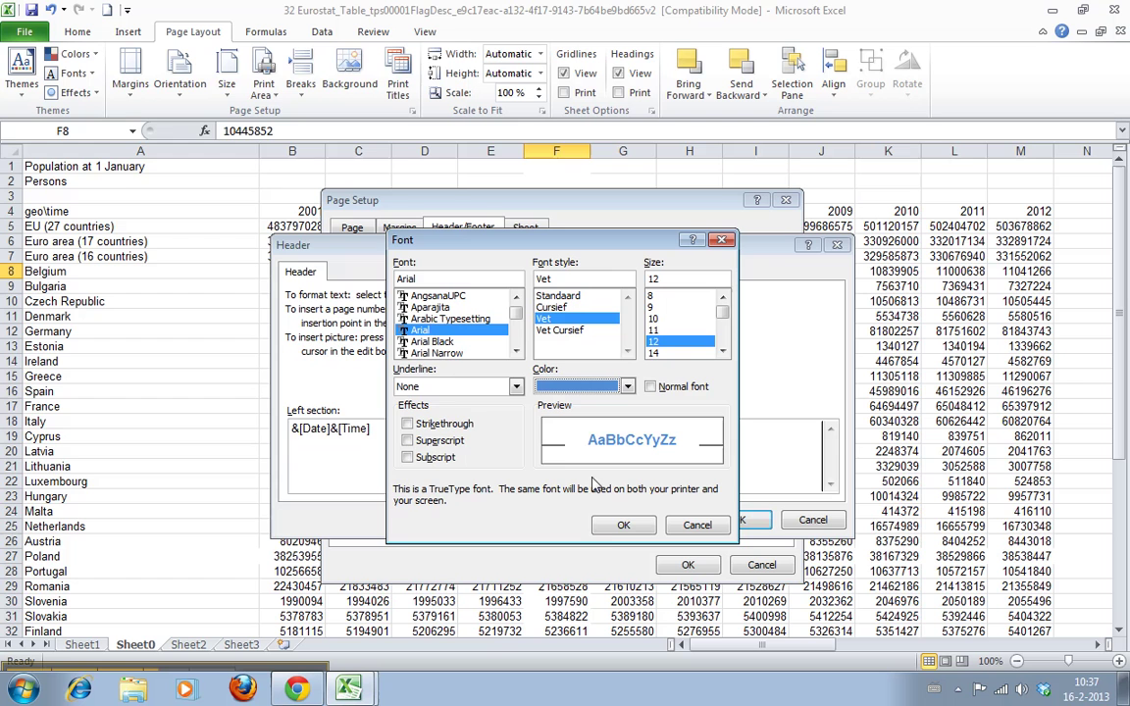
left_click(617, 528)
left_click(739, 520)
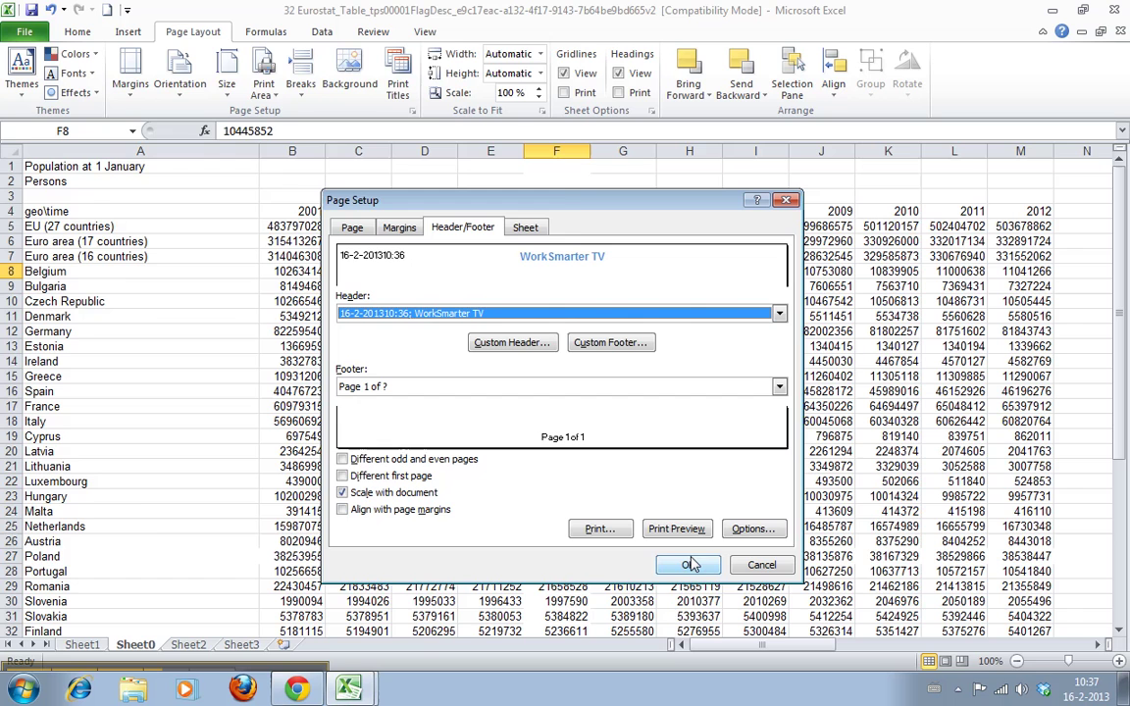
left_click(680, 529)
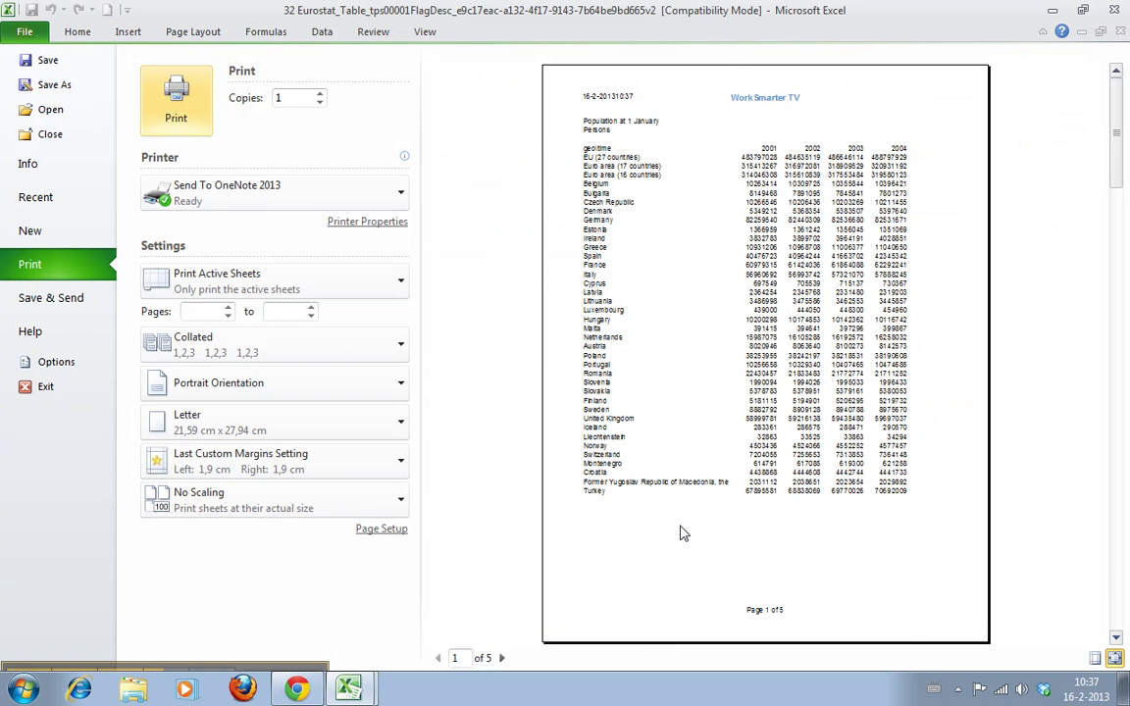